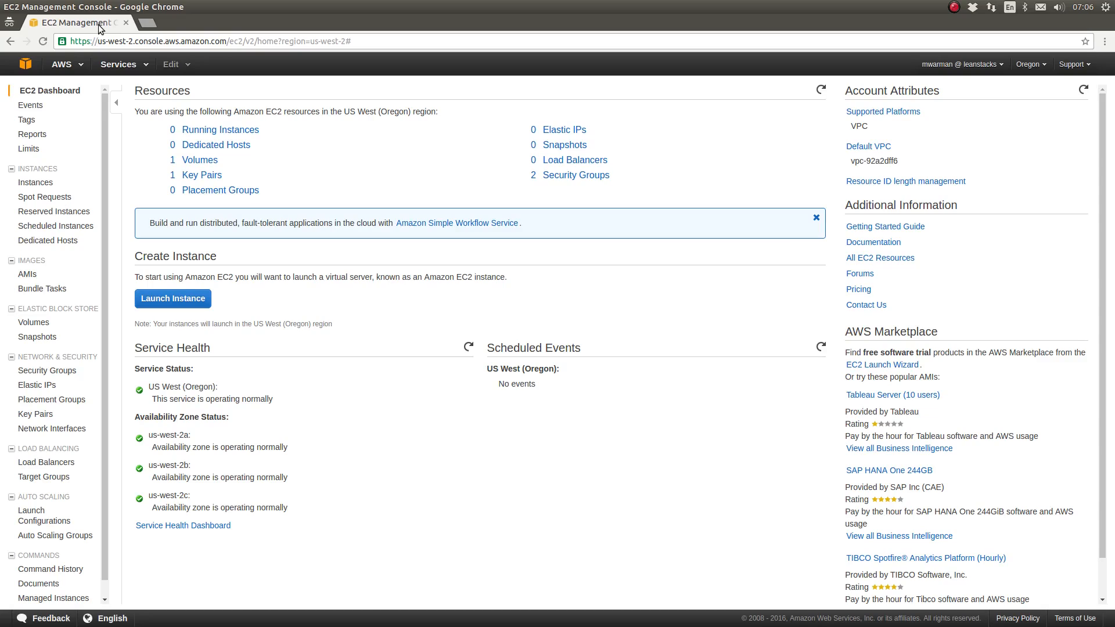
Open the Create Image form for the EV001 instance
left_click(35, 184)
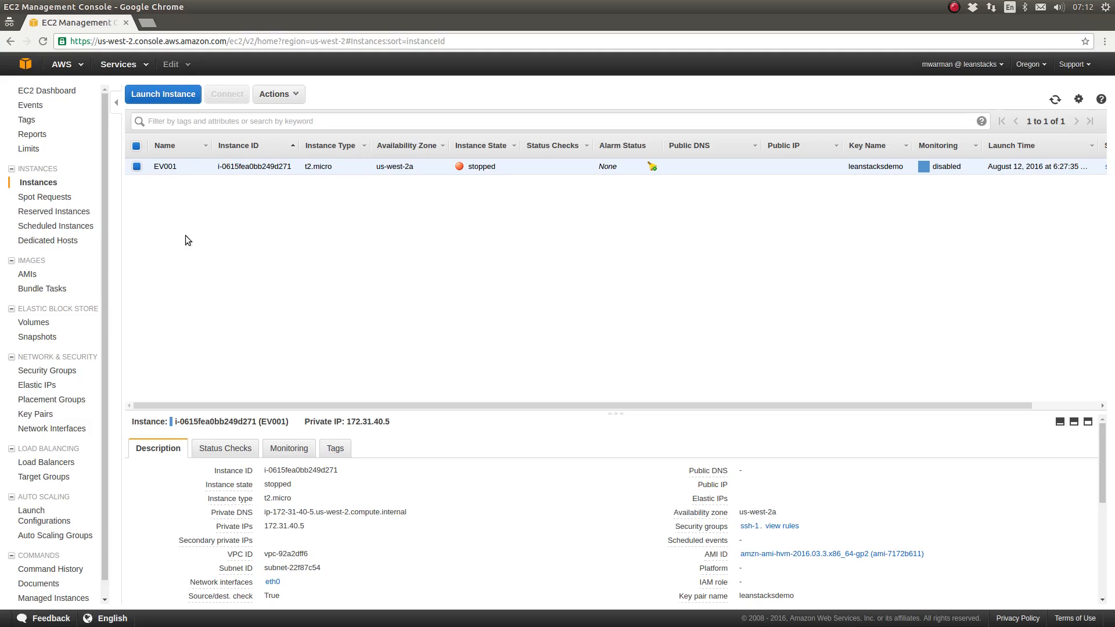
left_click(27, 275)
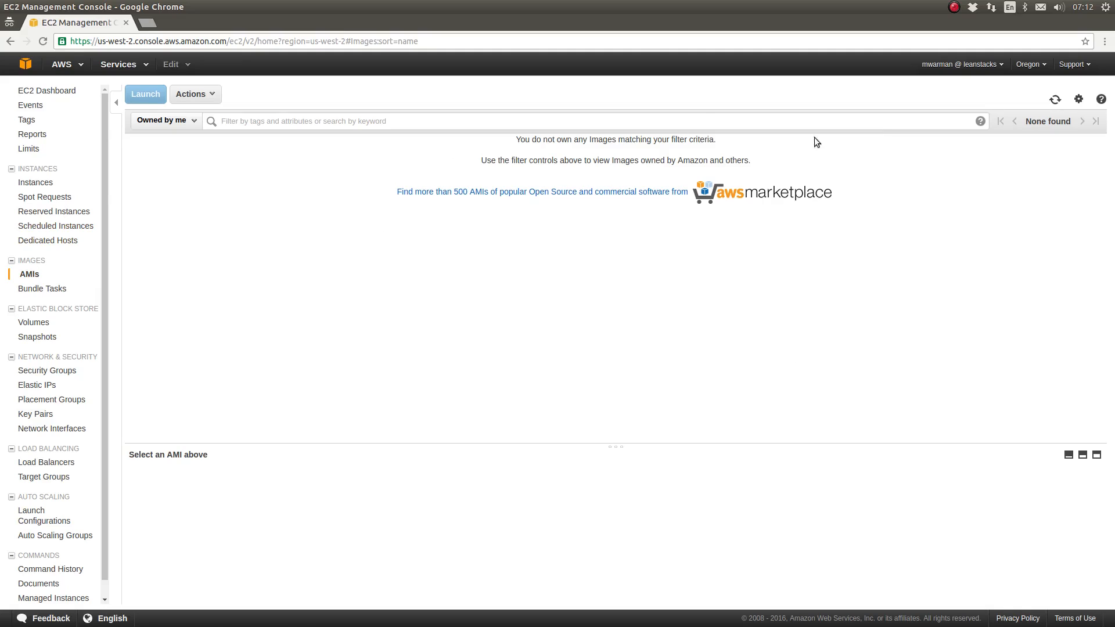
left_click(46, 181)
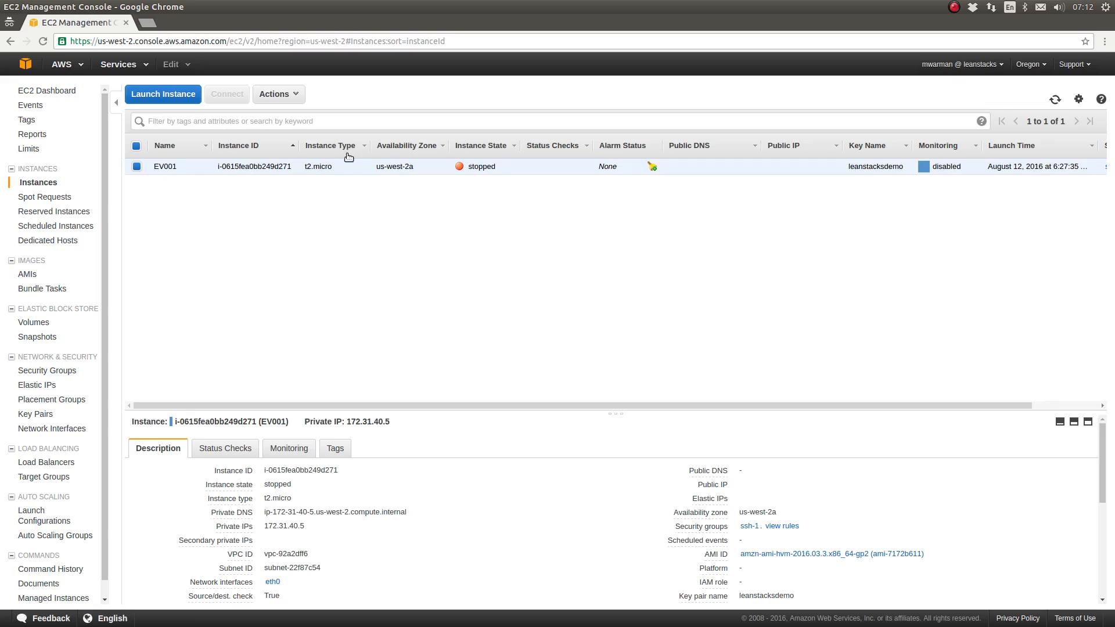
left_click(289, 95)
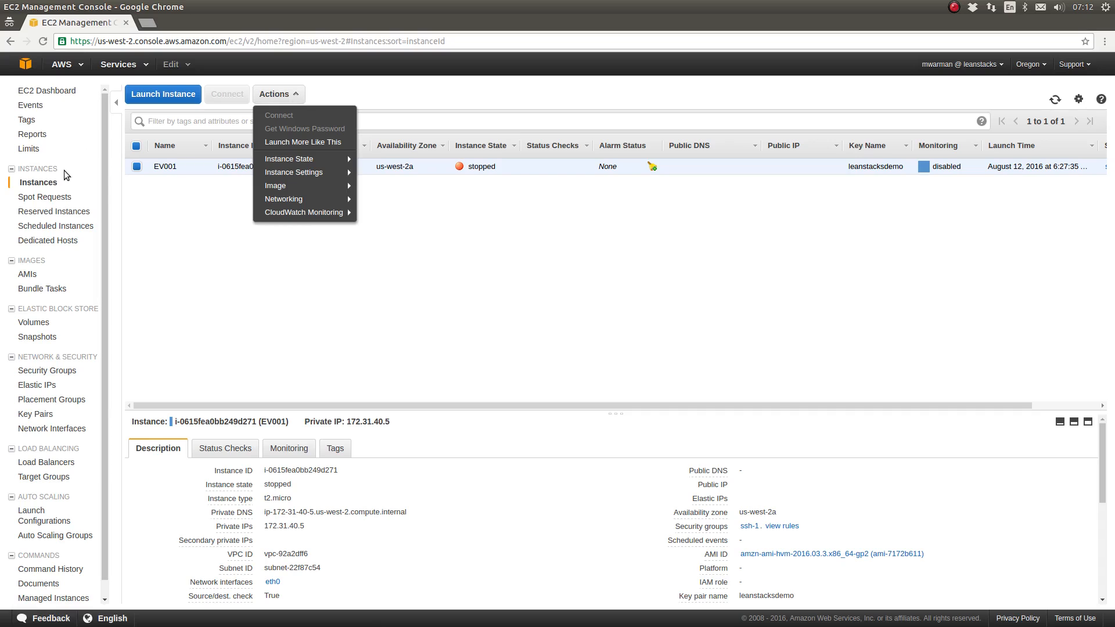
mouse_move(312, 187)
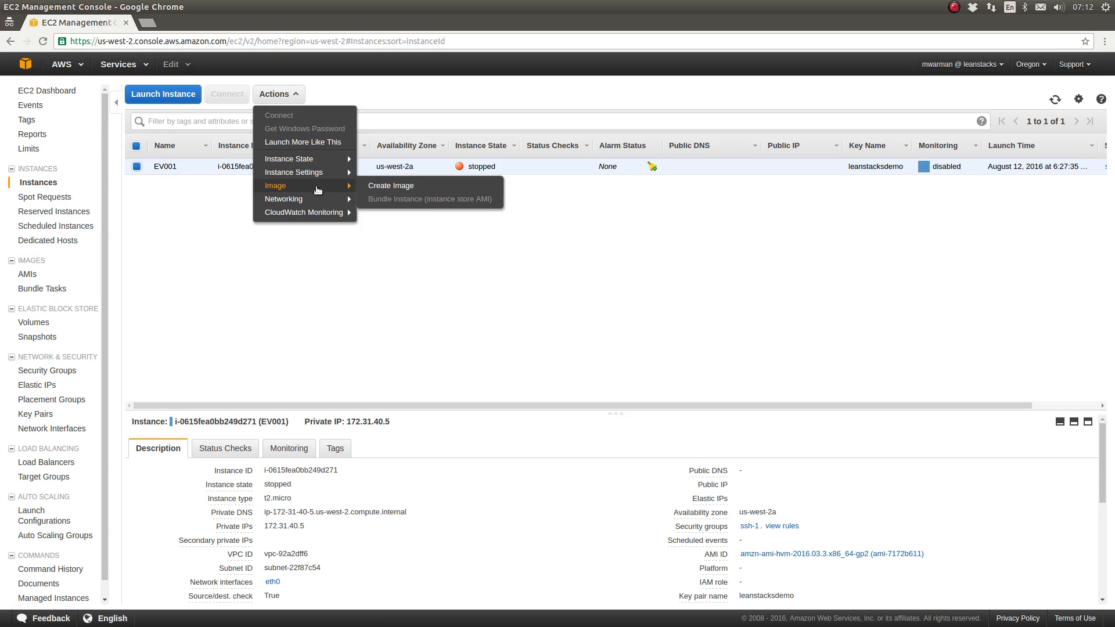
left_click(391, 186)
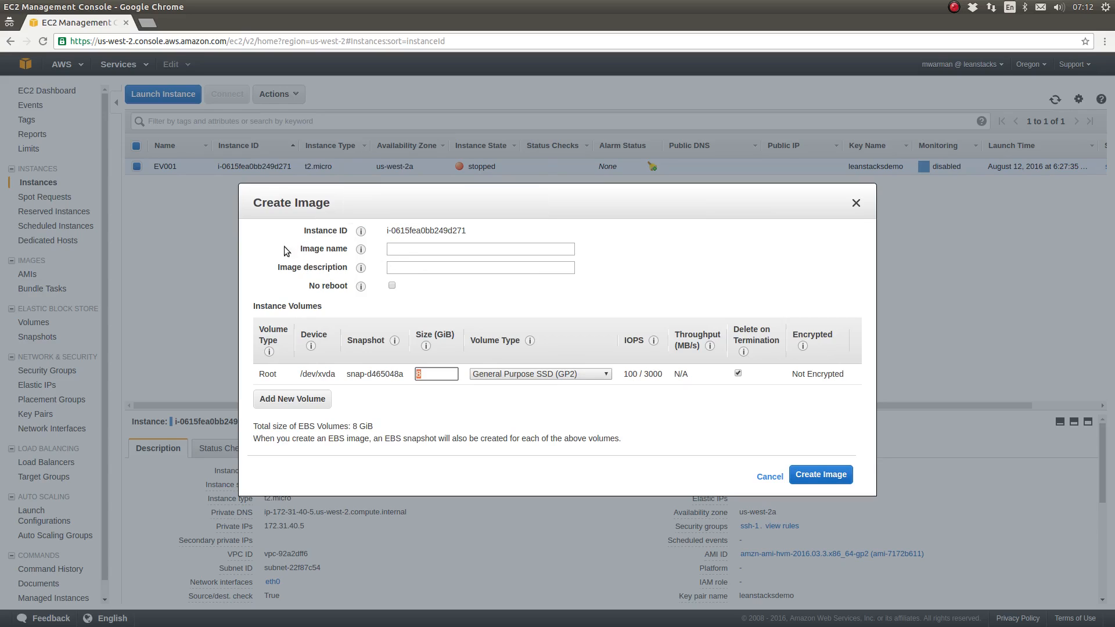
Name the image T-AL-JAVA and describe it as "A server template for java applications."
left_click(429, 250)
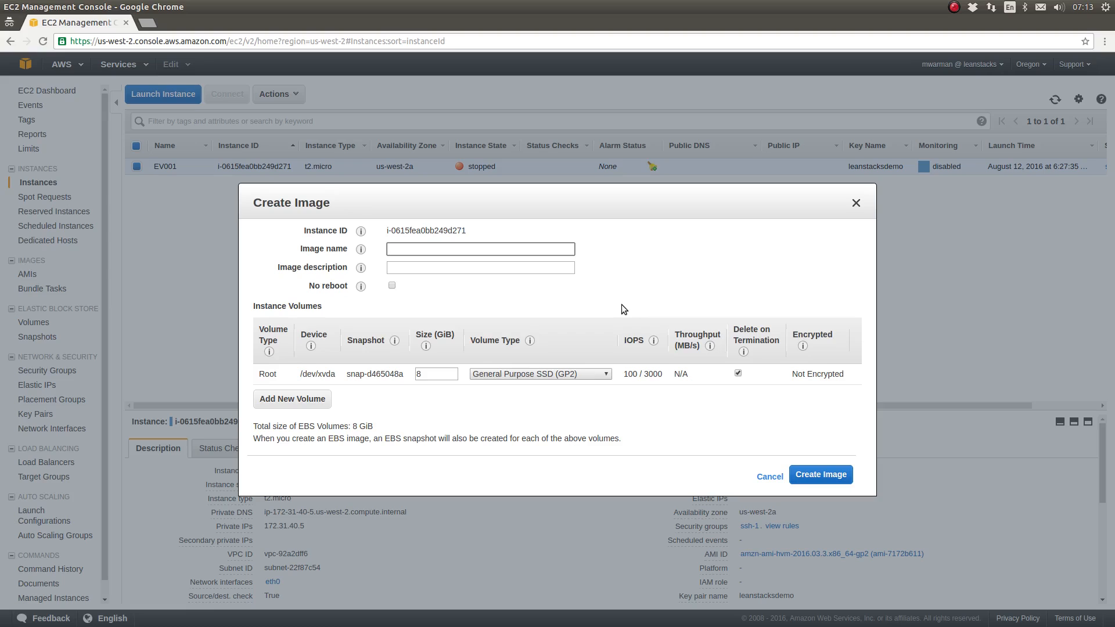
type("T-AL-JAVA")
key("Tab")
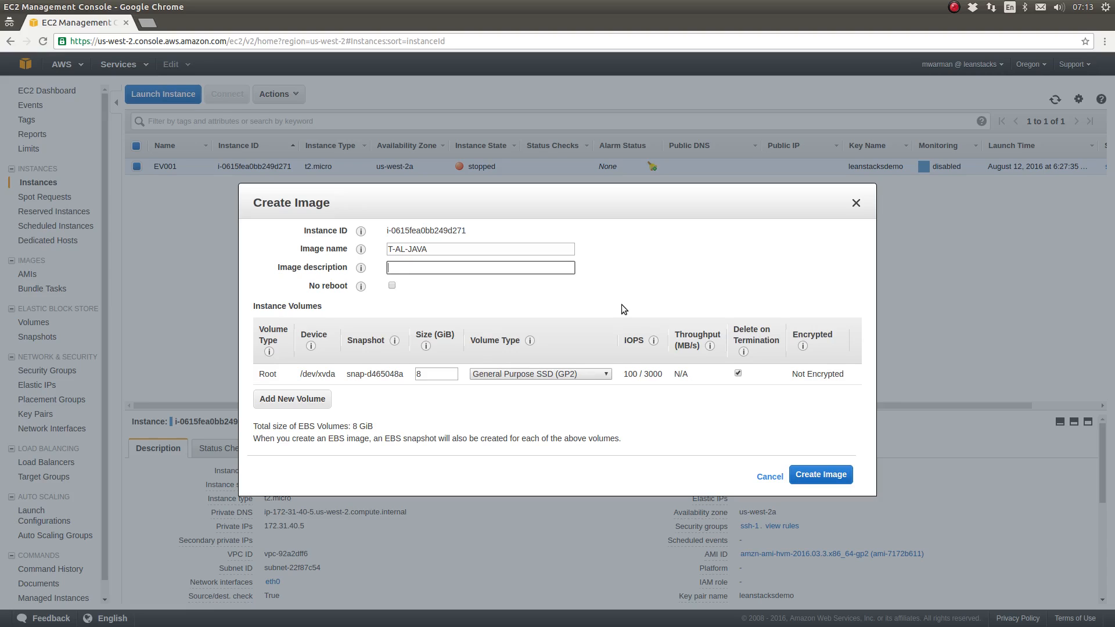
type("A serverttemplate for java app")
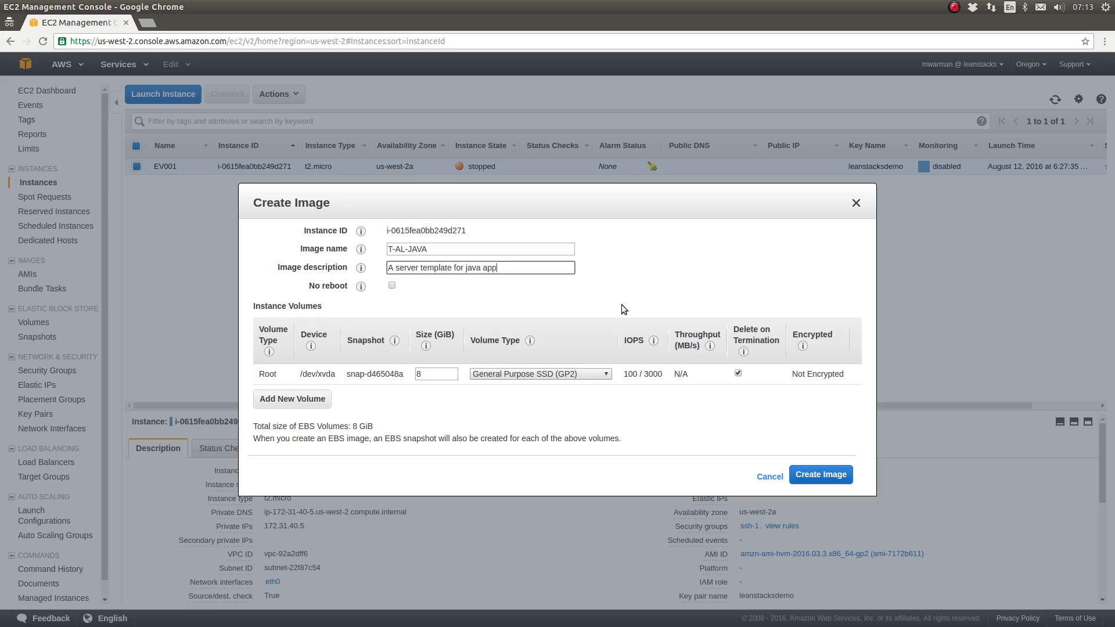
type("lications.")
Submit the image creation request, then open the list of owned AMIs and refresh it
mouse_move(360, 267)
left_click(840, 476)
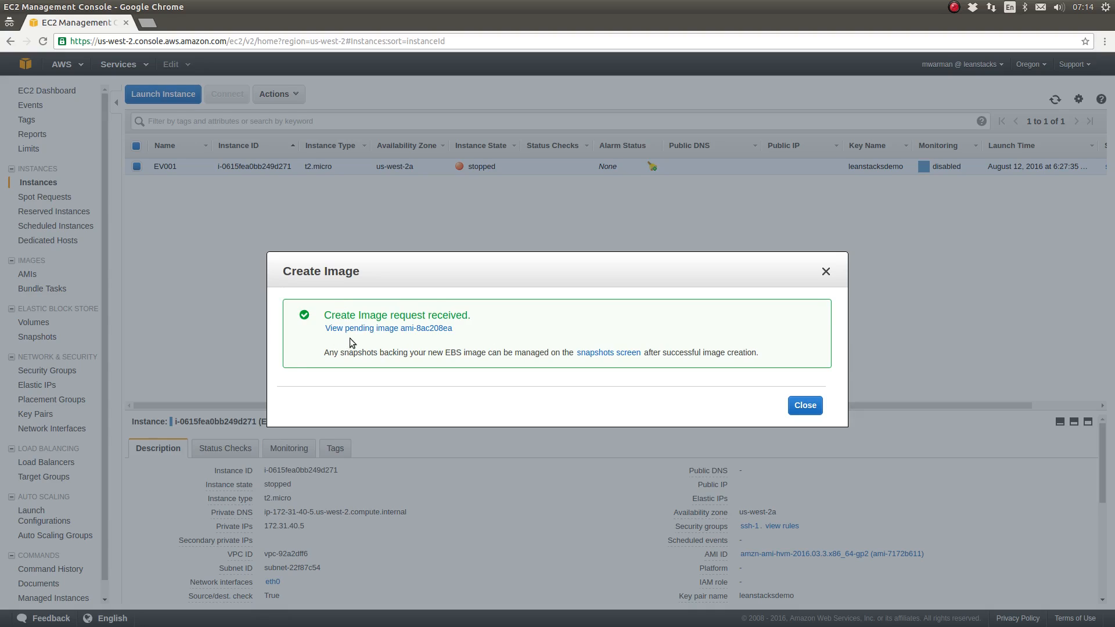
left_click(805, 405)
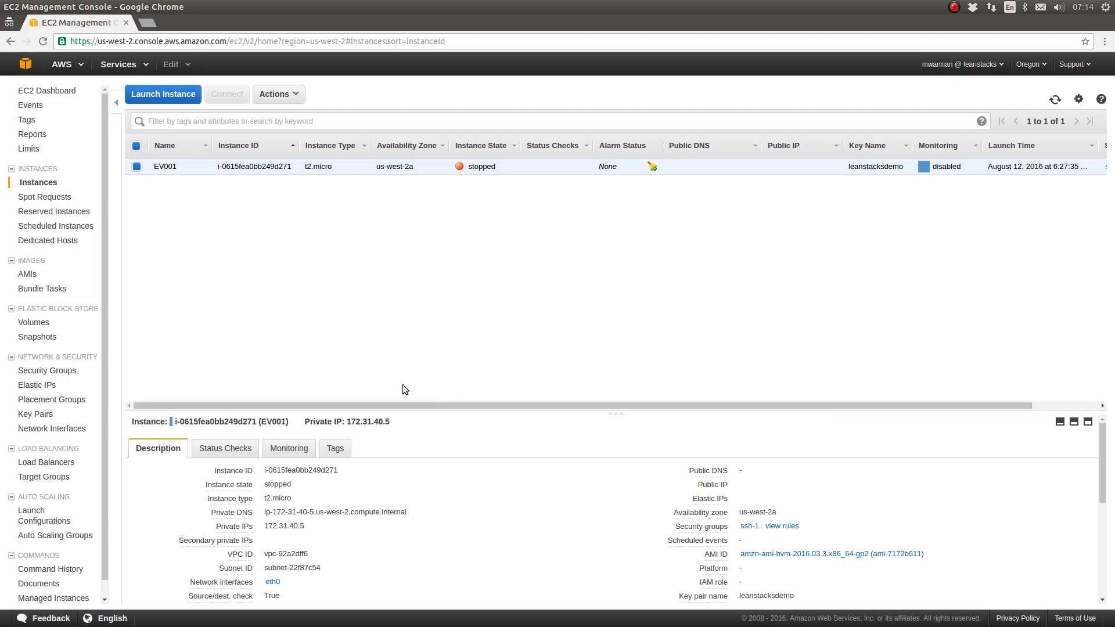
left_click(33, 275)
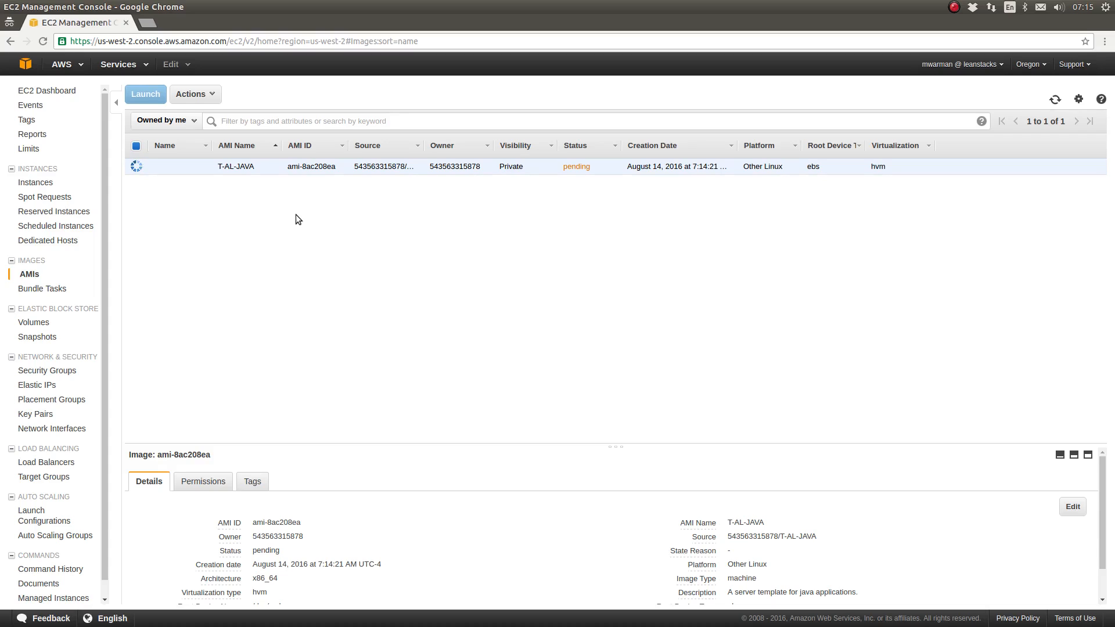
left_click(1055, 99)
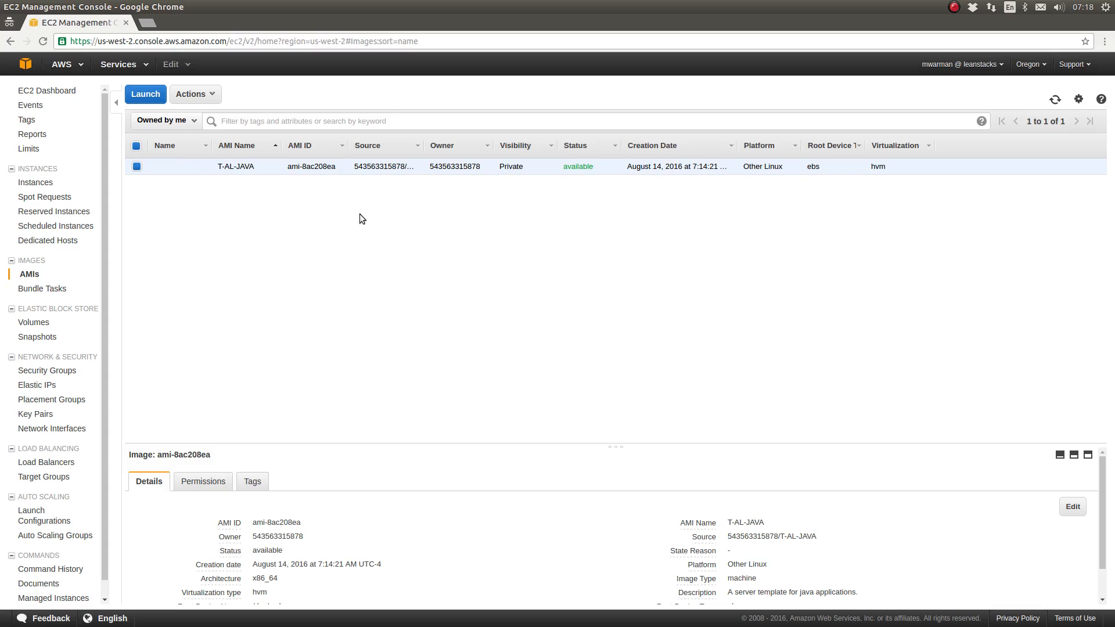
Add a tag with key Name and value T-AL-JAVA to the new image's EBS snapshot and save it
left_click(34, 338)
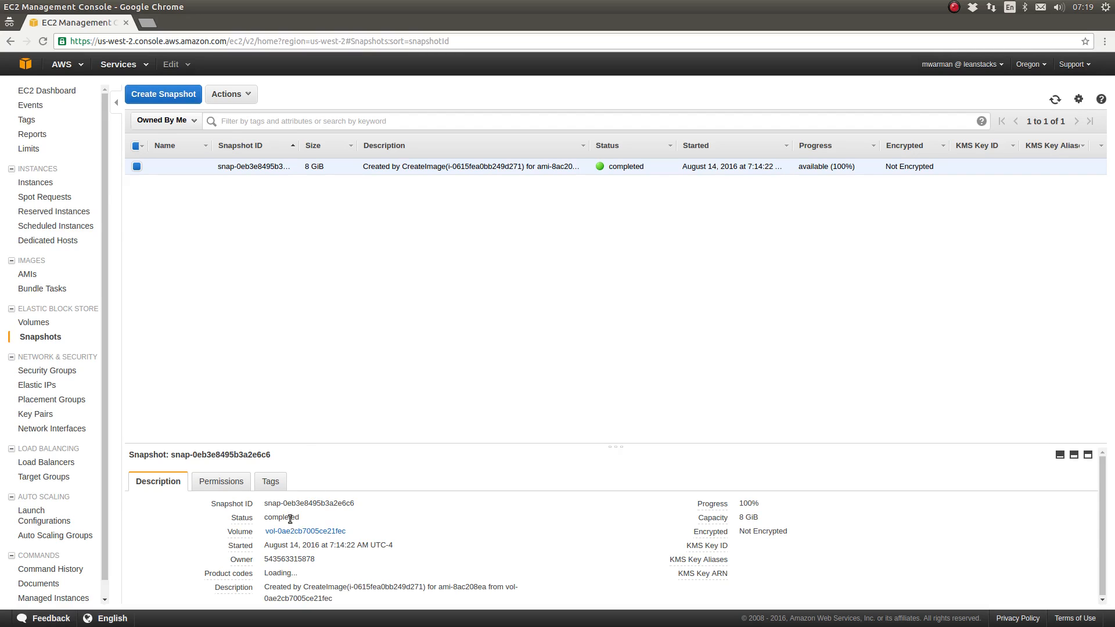
left_click(271, 483)
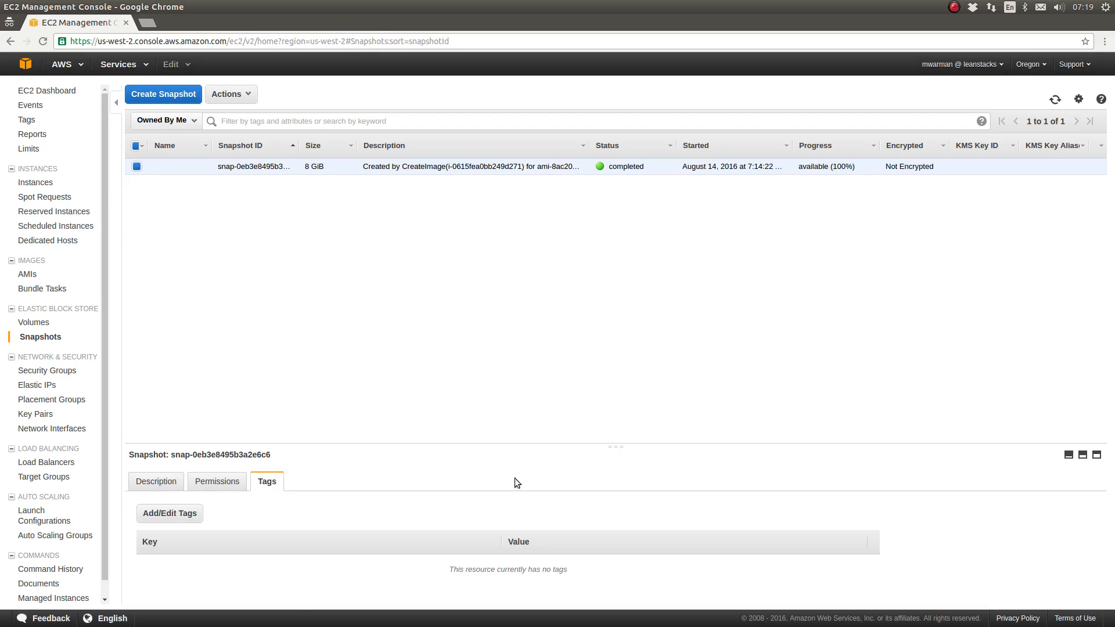
left_click(149, 514)
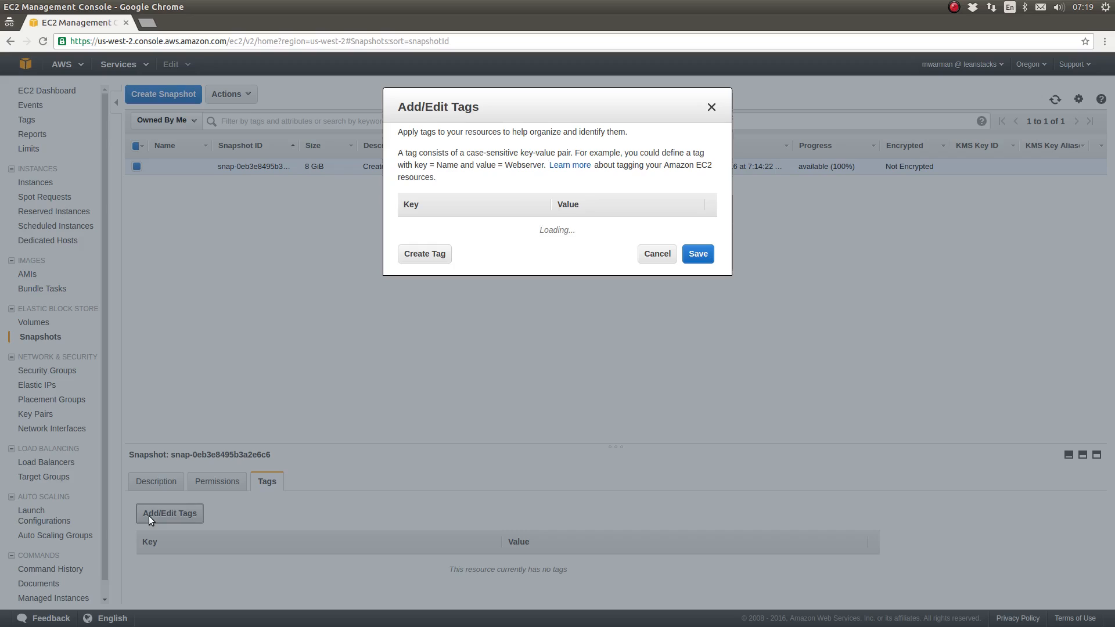
left_click(424, 253)
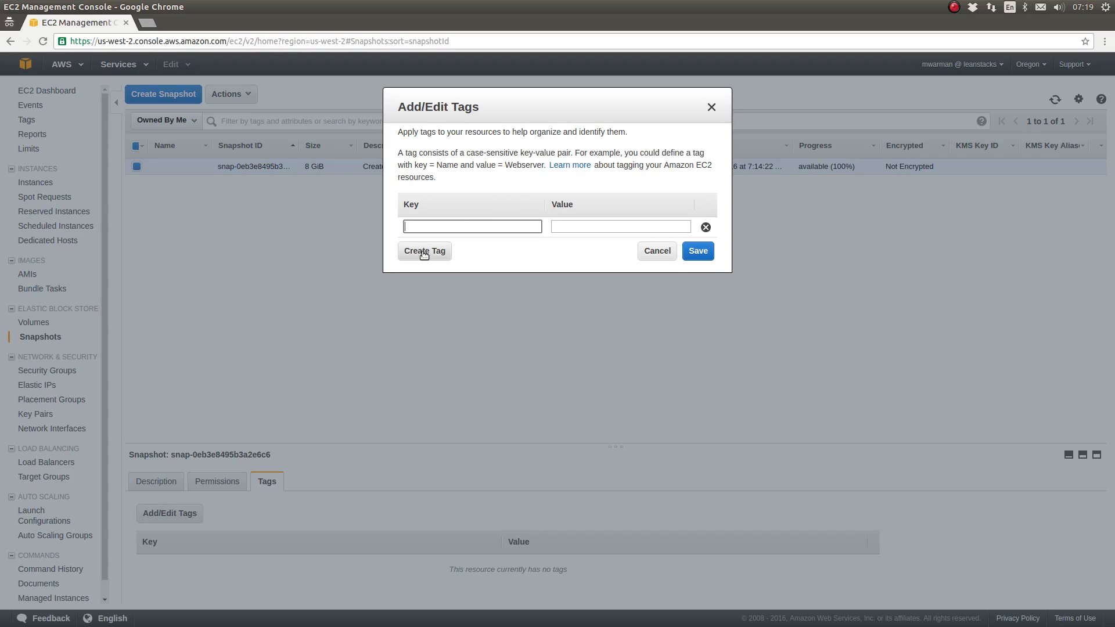
type("Name")
key("Tab")
type("T-")
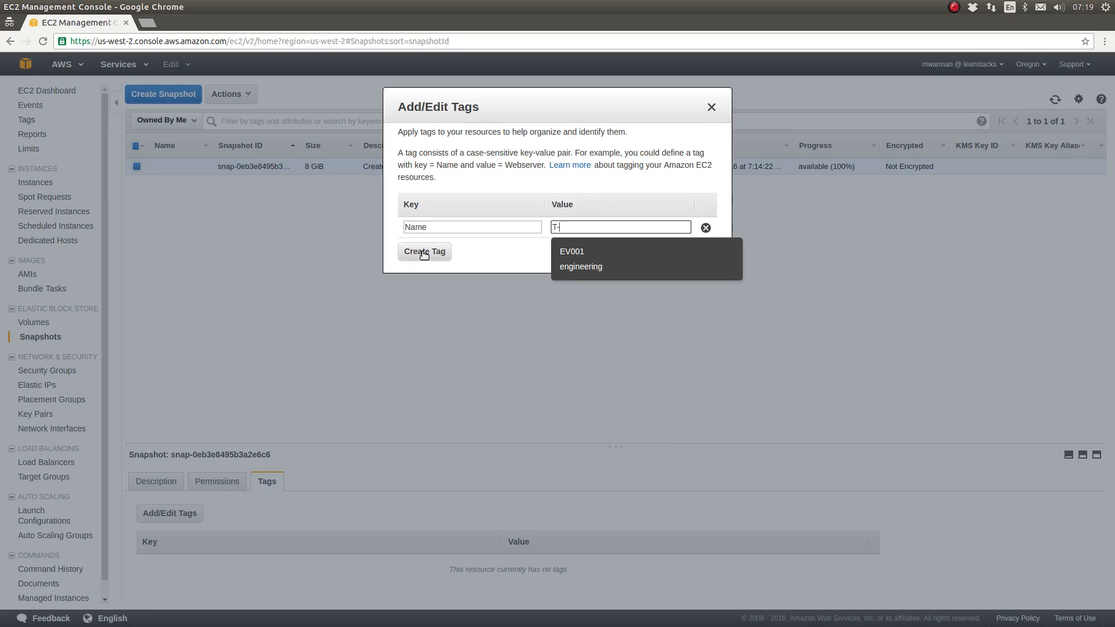
type("AL-JAVA")
left_click(702, 255)
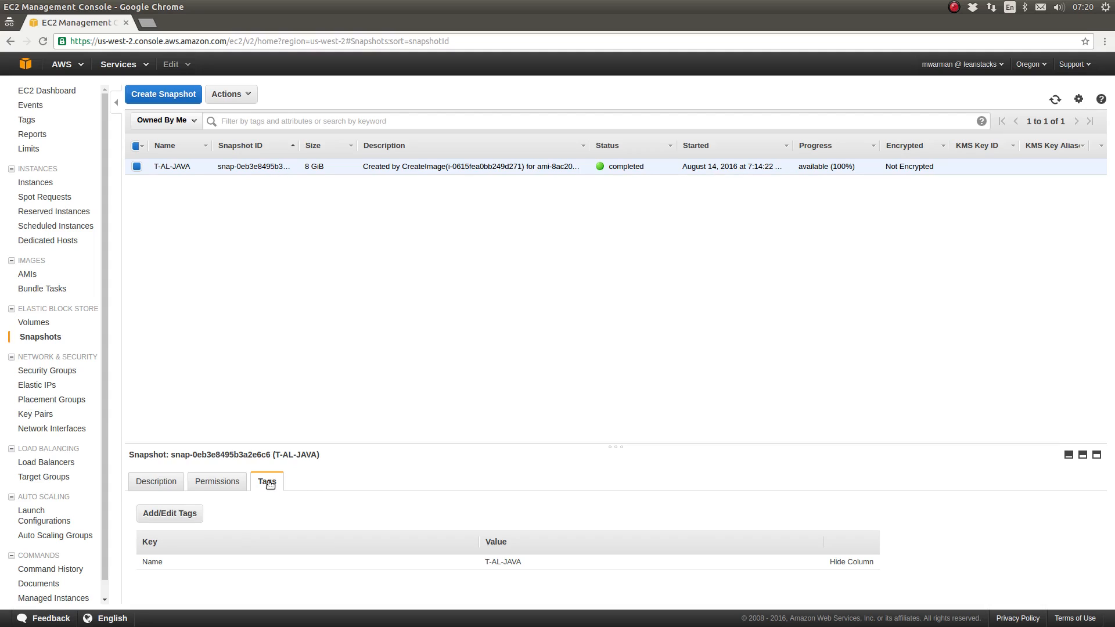
Tag the T-AL-JAVA AMI with key Name and value T-AL-JAVA and save it
left_click(27, 277)
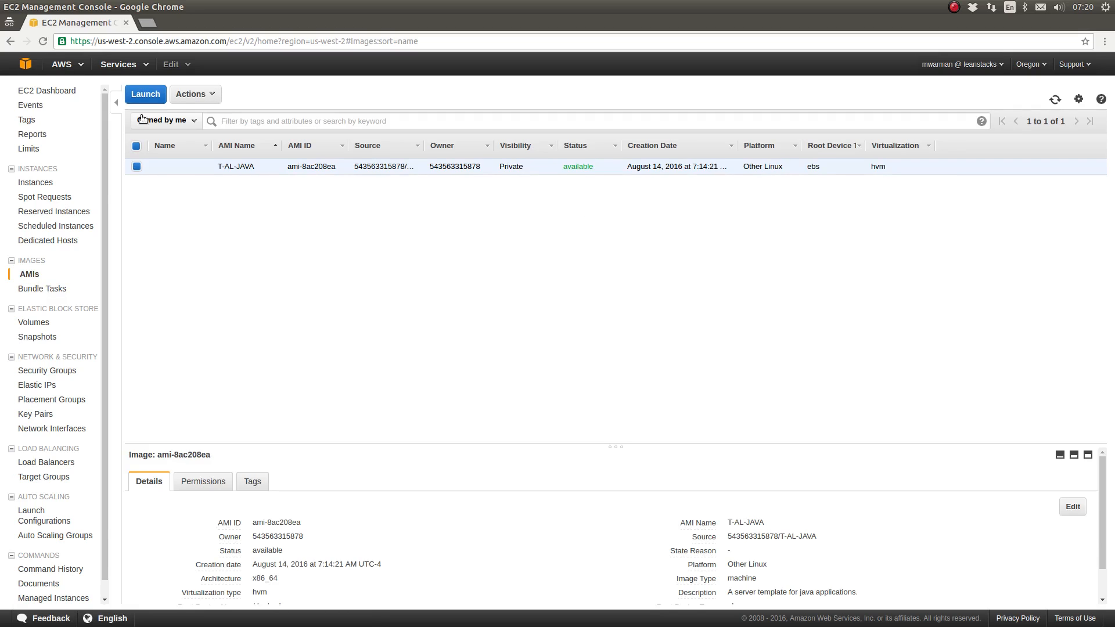
left_click(253, 480)
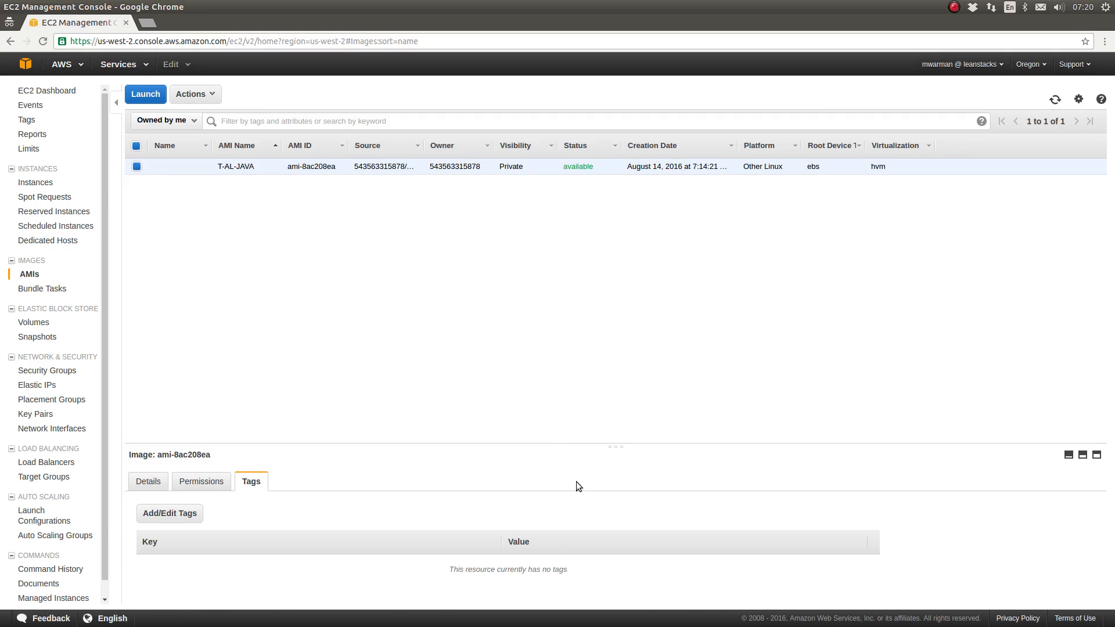
left_click(170, 513)
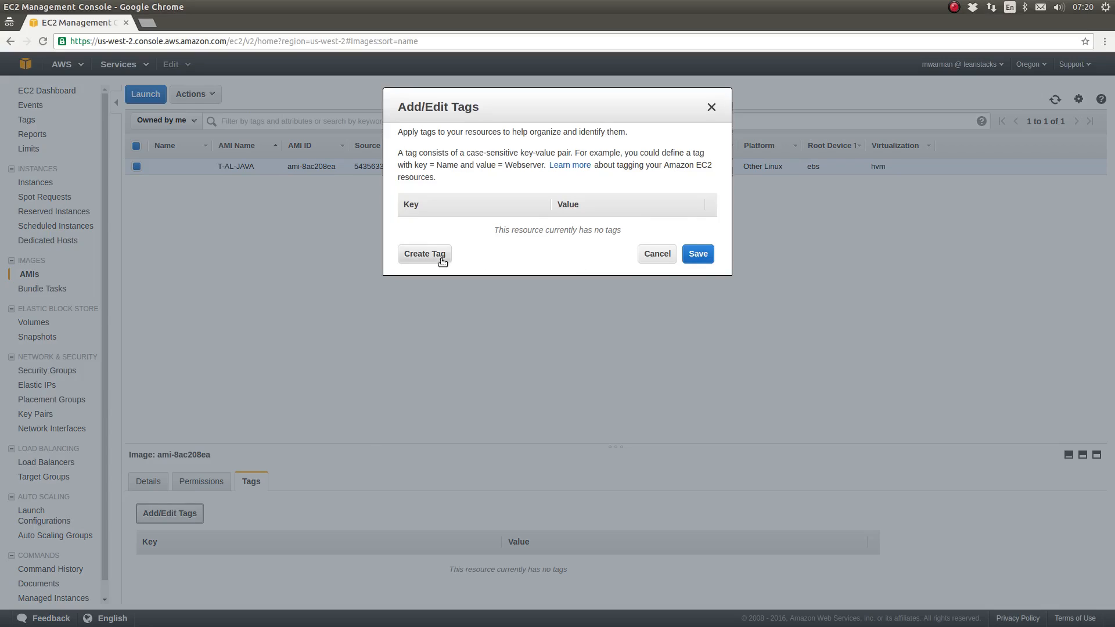
left_click(421, 250)
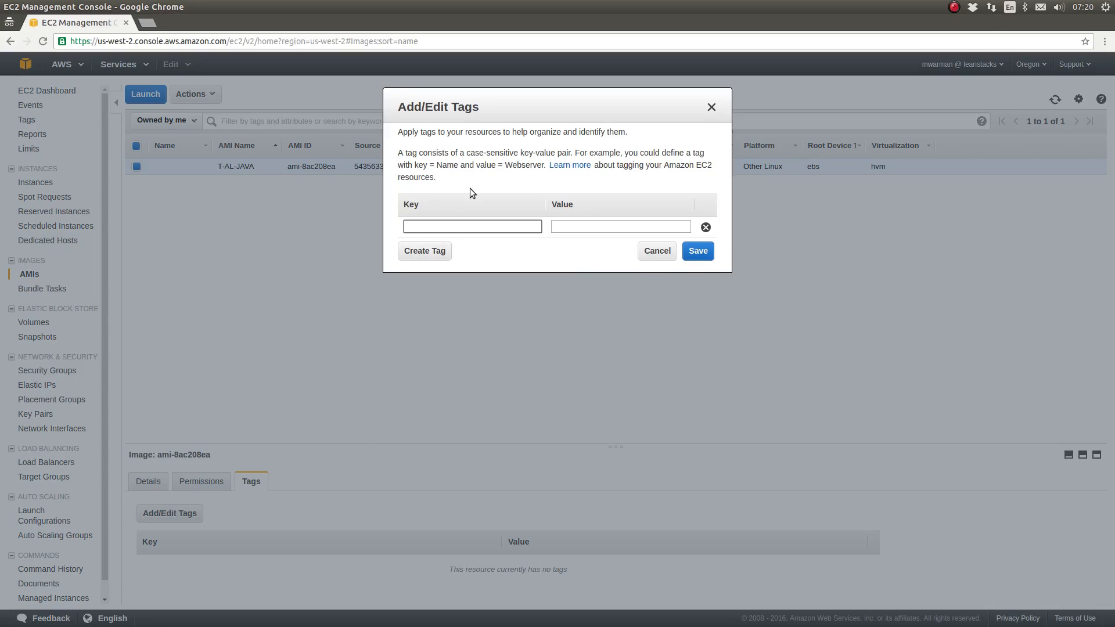
type("Name")
key("Tab")
type("T")
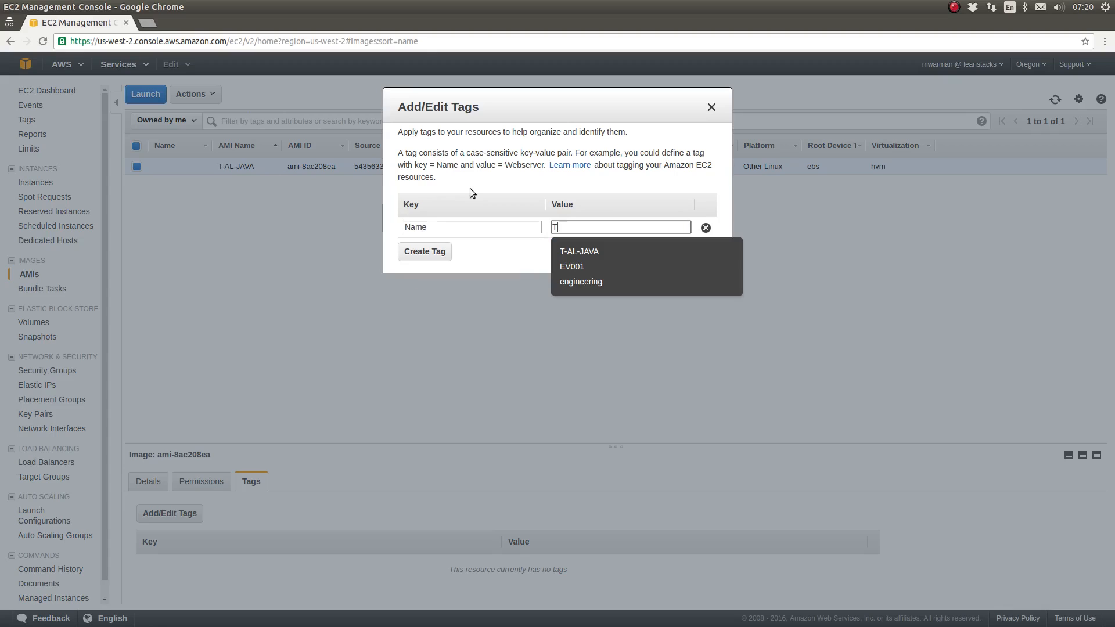
type("-Al")
left_click(581, 251)
left_click(697, 252)
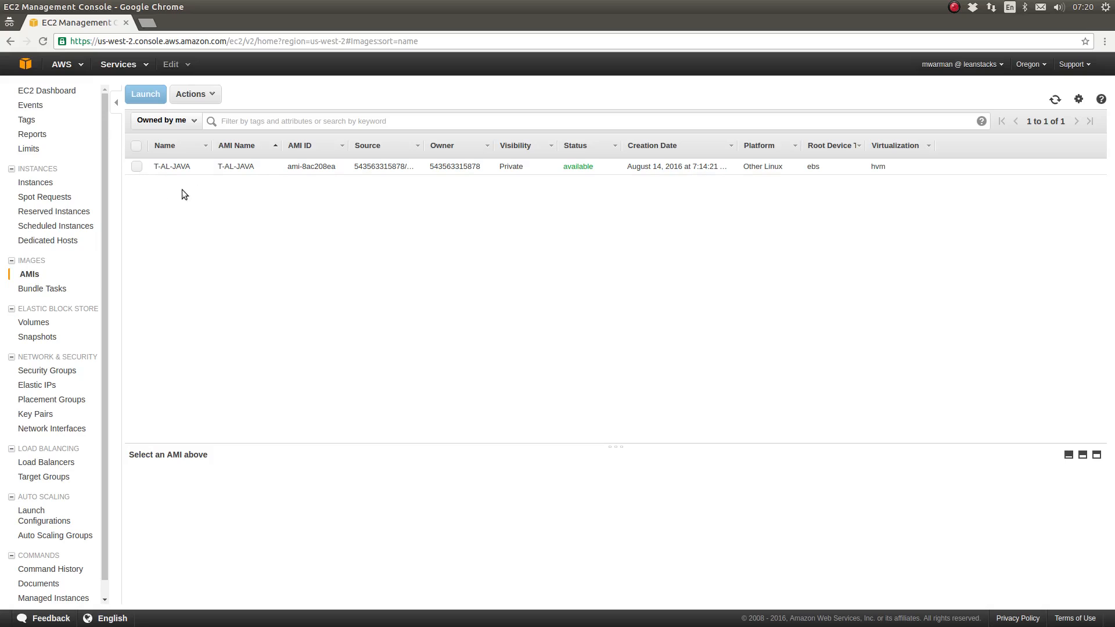
Start launching a new instance from the instances list and show the self-owned AMIs as image choices
left_click(38, 182)
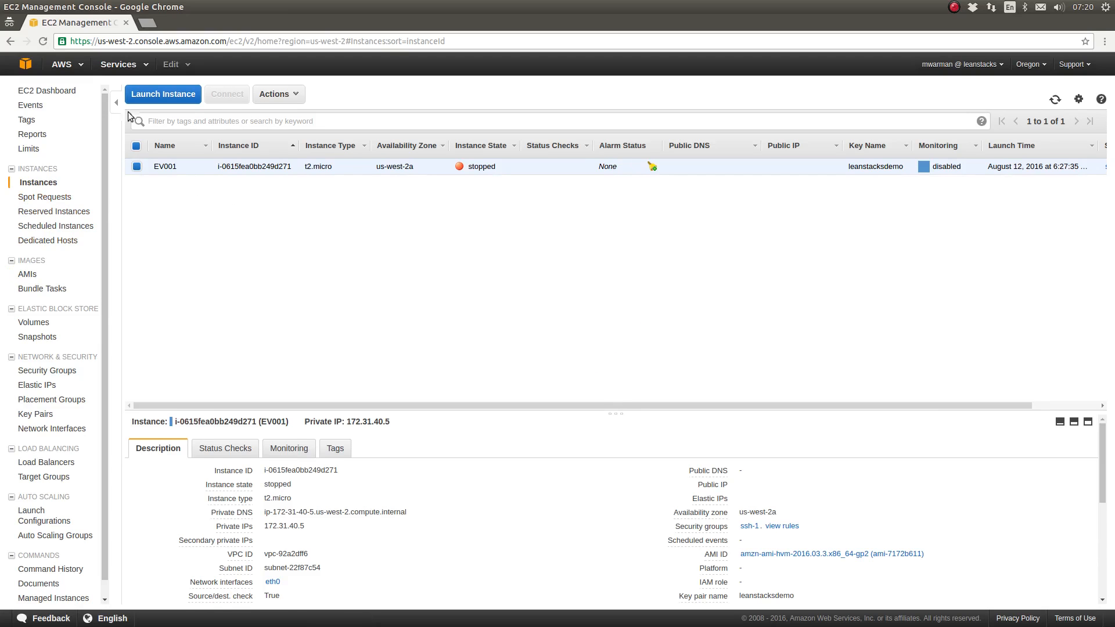
left_click(158, 96)
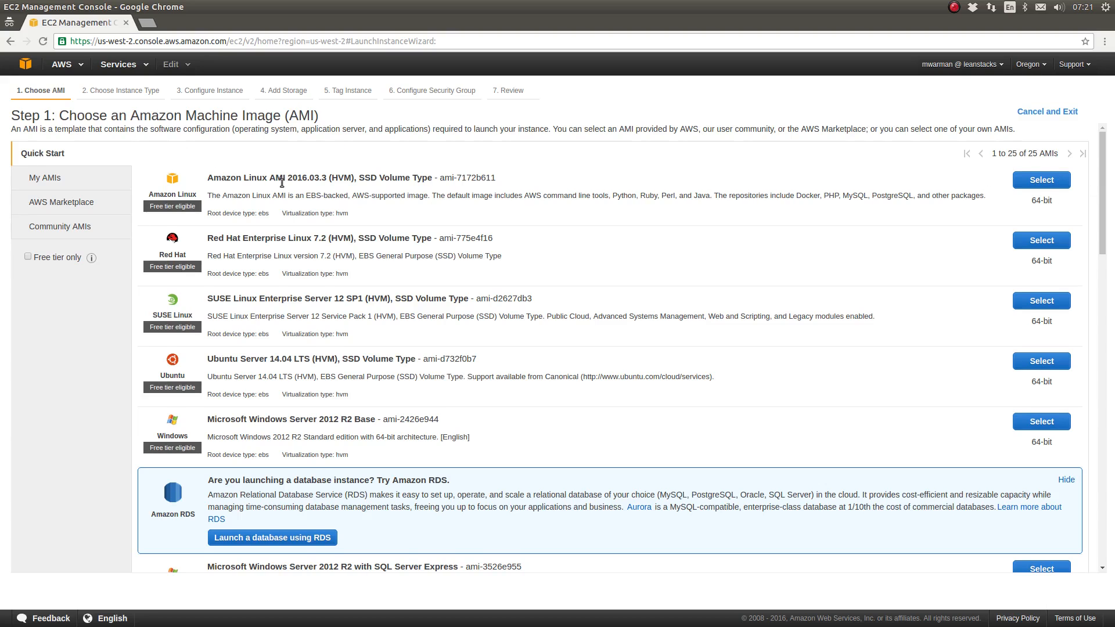
scroll(314, 229, "down", 2)
scroll(314, 233, "up", 2)
scroll(233, 430, "down", 1)
scroll(236, 444, "down", 2)
scroll(241, 455, "up", 3)
left_click(43, 177)
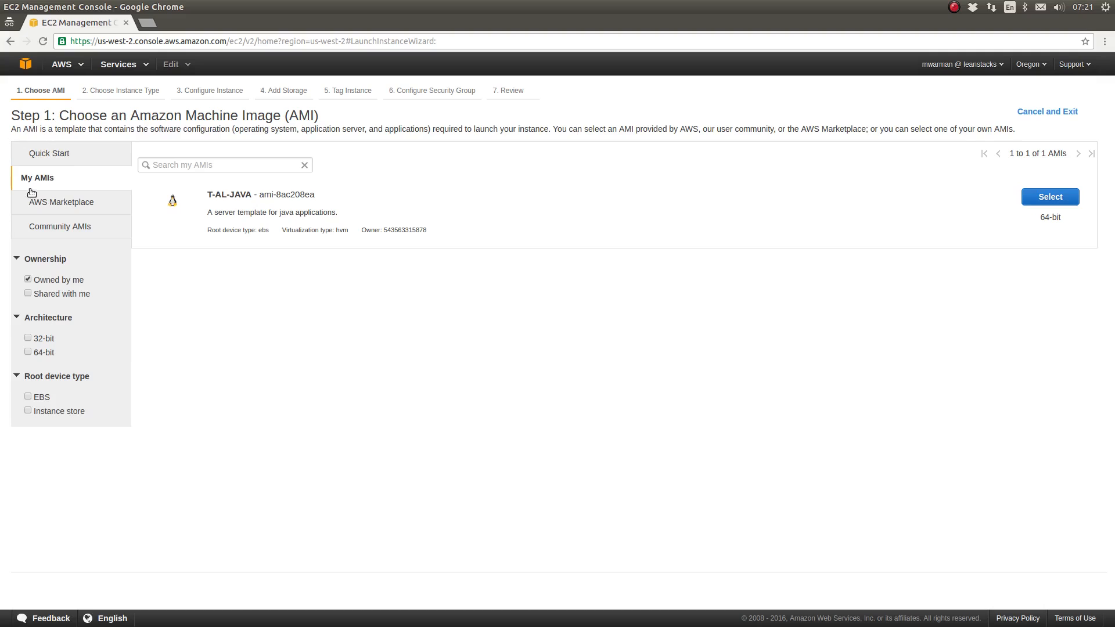